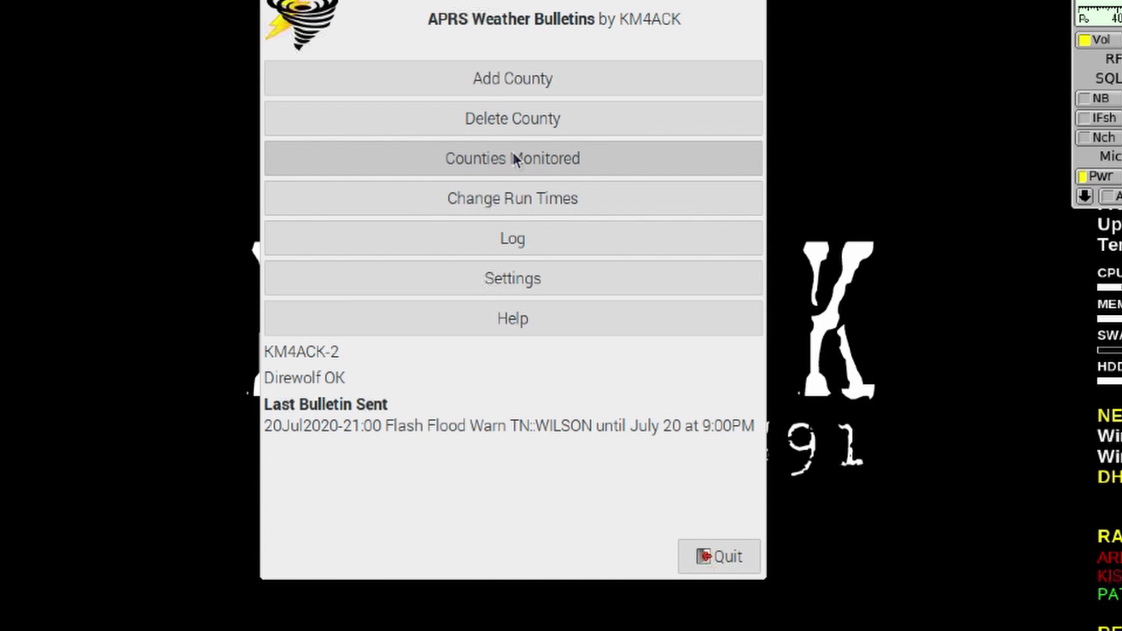
- Show the monitored counties, then open the county list for Tennessee from the NWS Public Alerts page in the browser
left_click(507, 155)
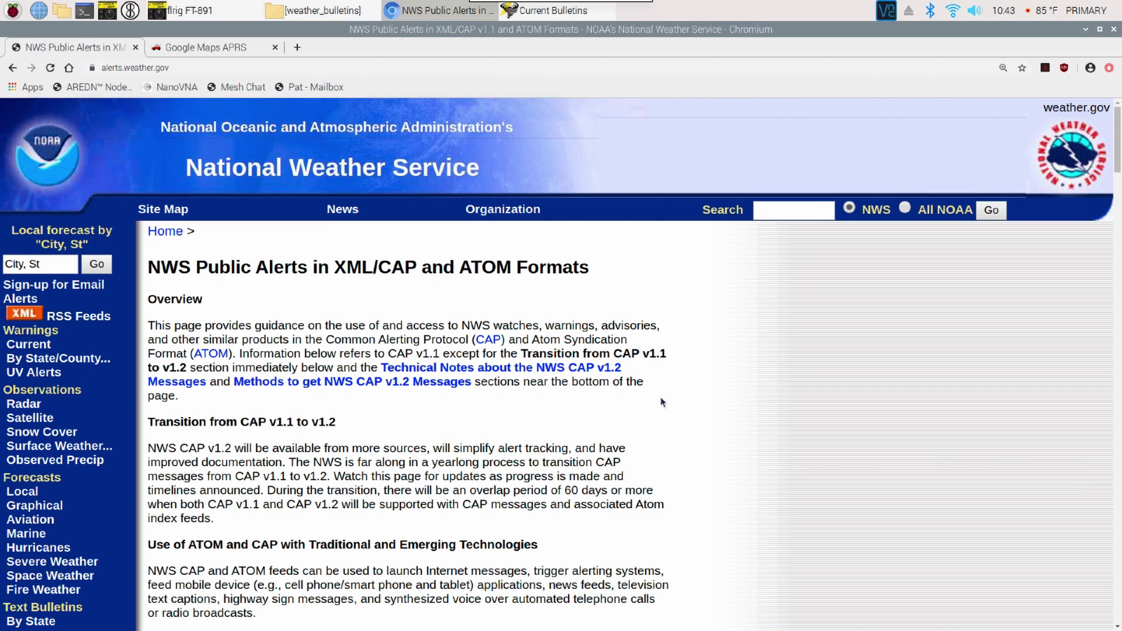
scroll(662, 402, "down", 20)
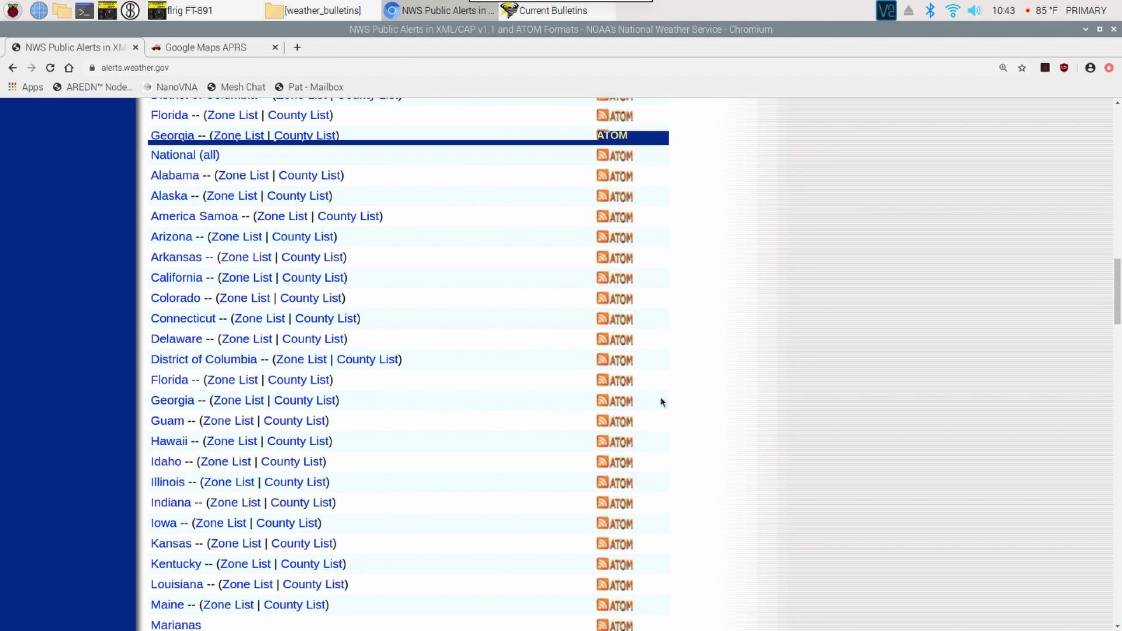
scroll(661, 399, "down", 6)
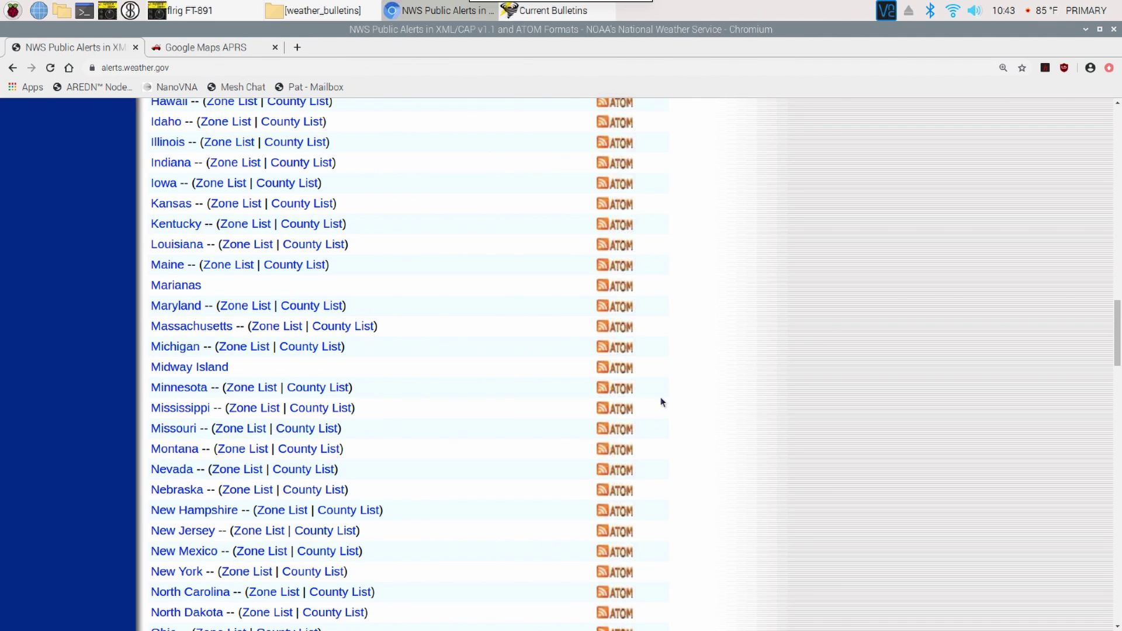
scroll(662, 402, "down", 3)
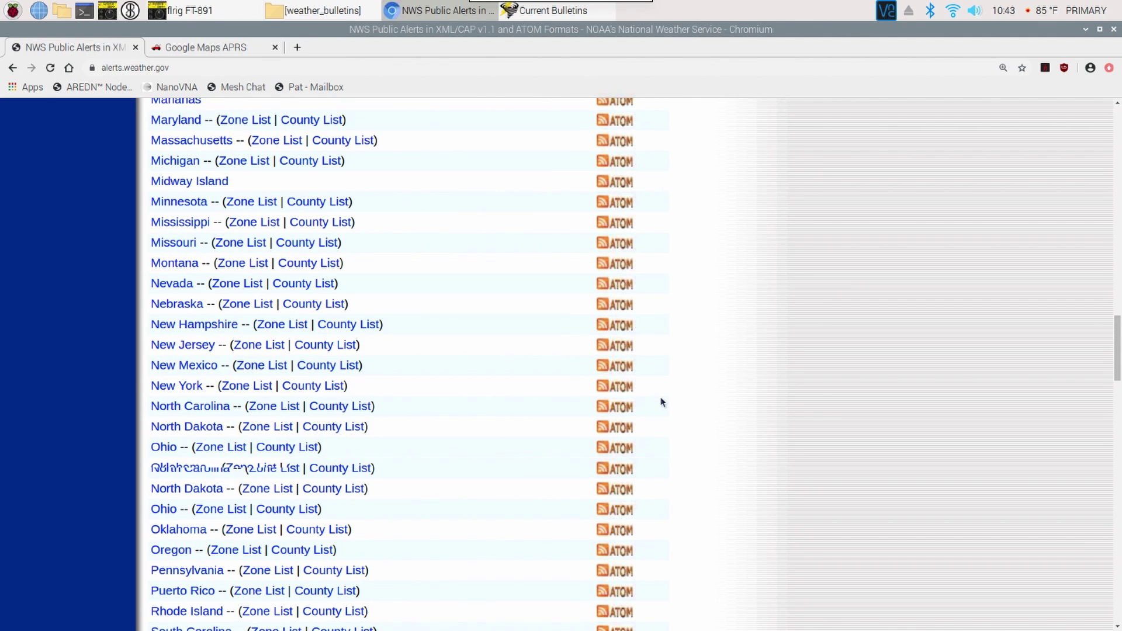
scroll(660, 402, "down", 3)
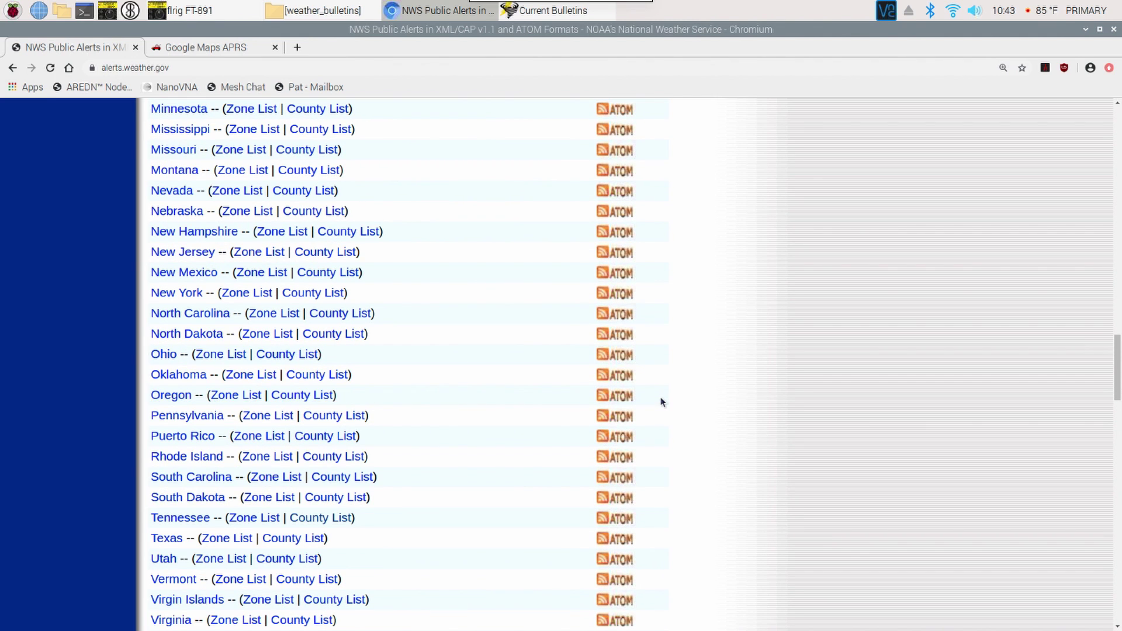
left_click(325, 519)
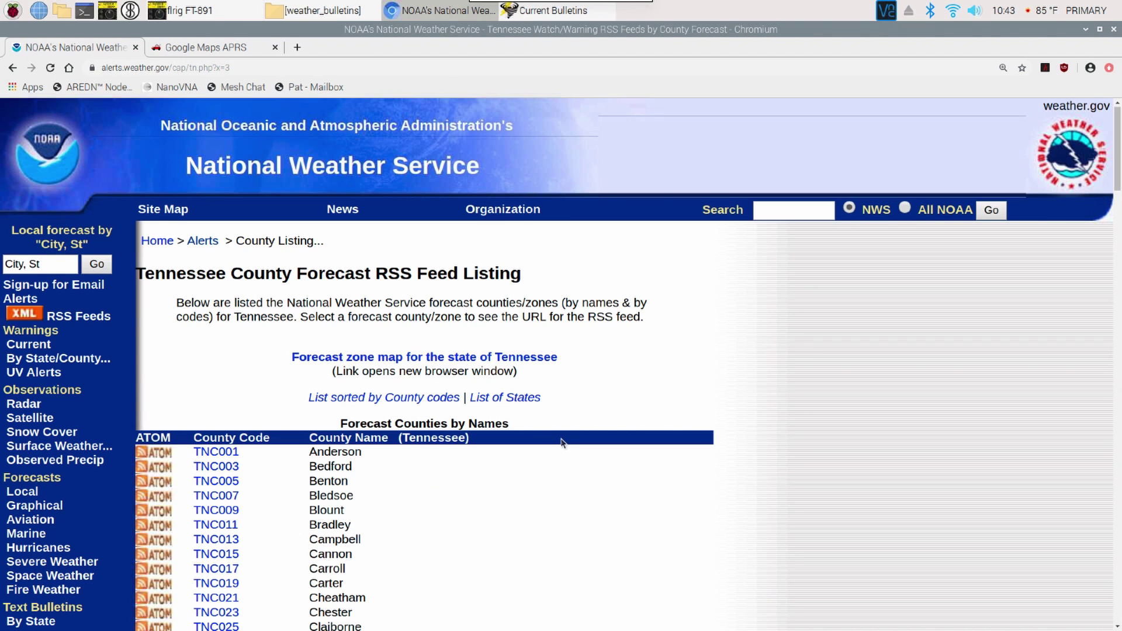
- Copy the county code TNC043 for Dickson from the Tennessee county listing
scroll(561, 442, "down", 5)
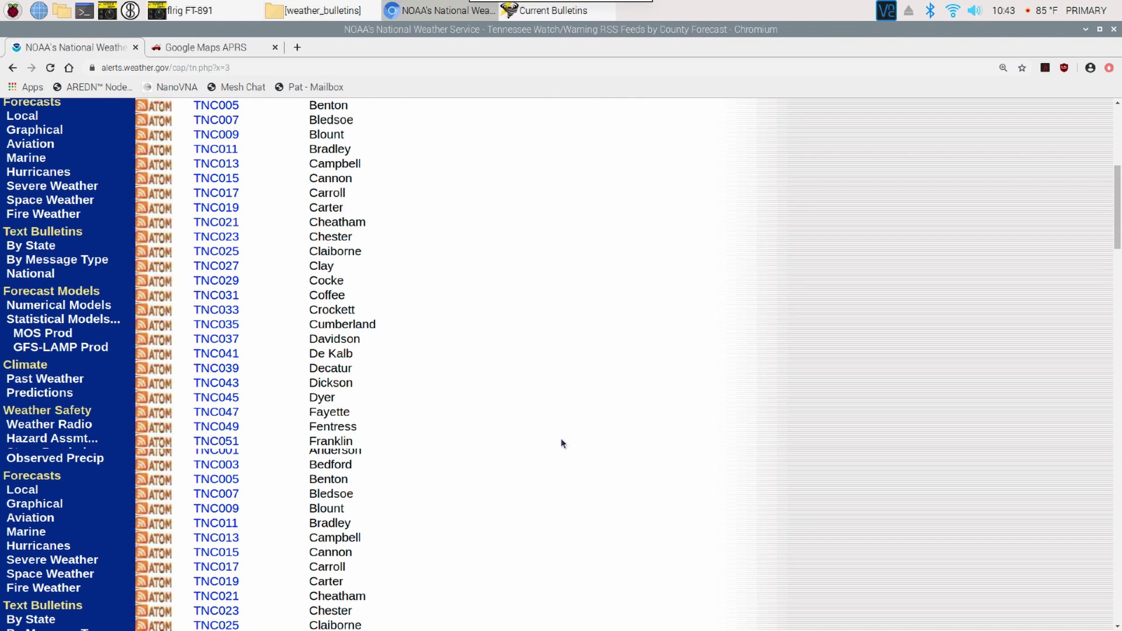
scroll(562, 444, "down", 3)
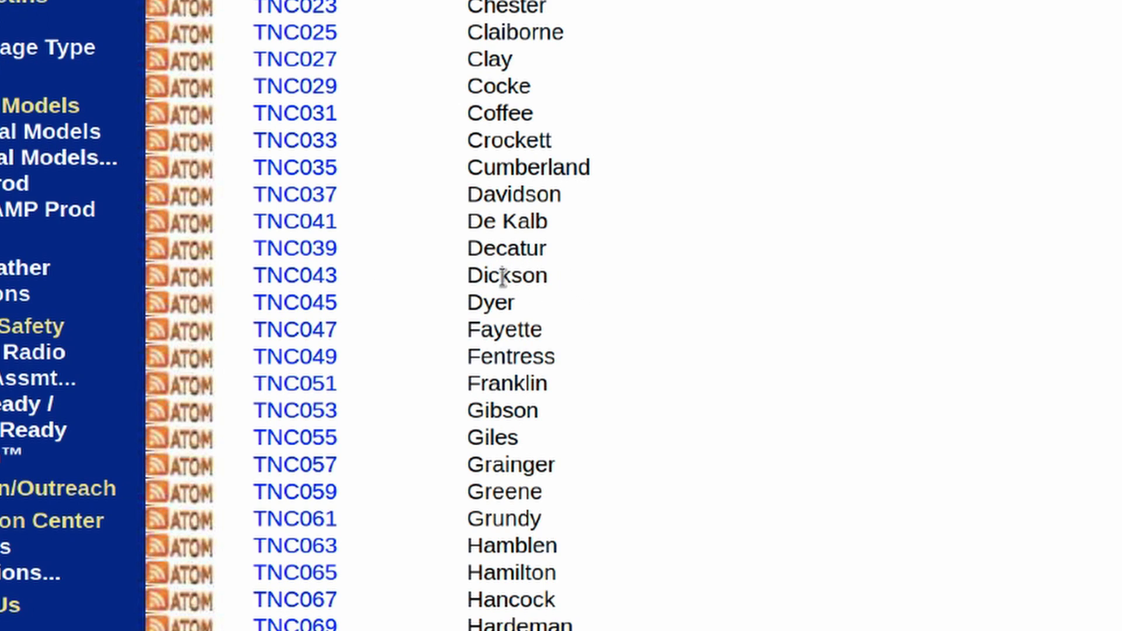
left_click_drag(335, 271, 253, 273)
right_click(275, 272)
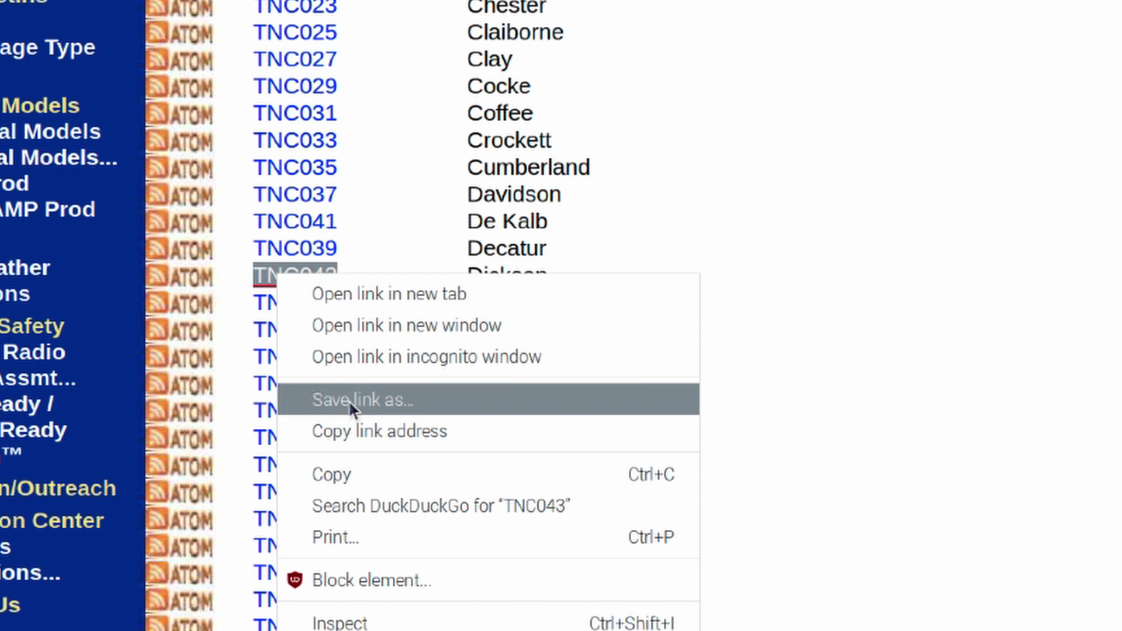
left_click(342, 473)
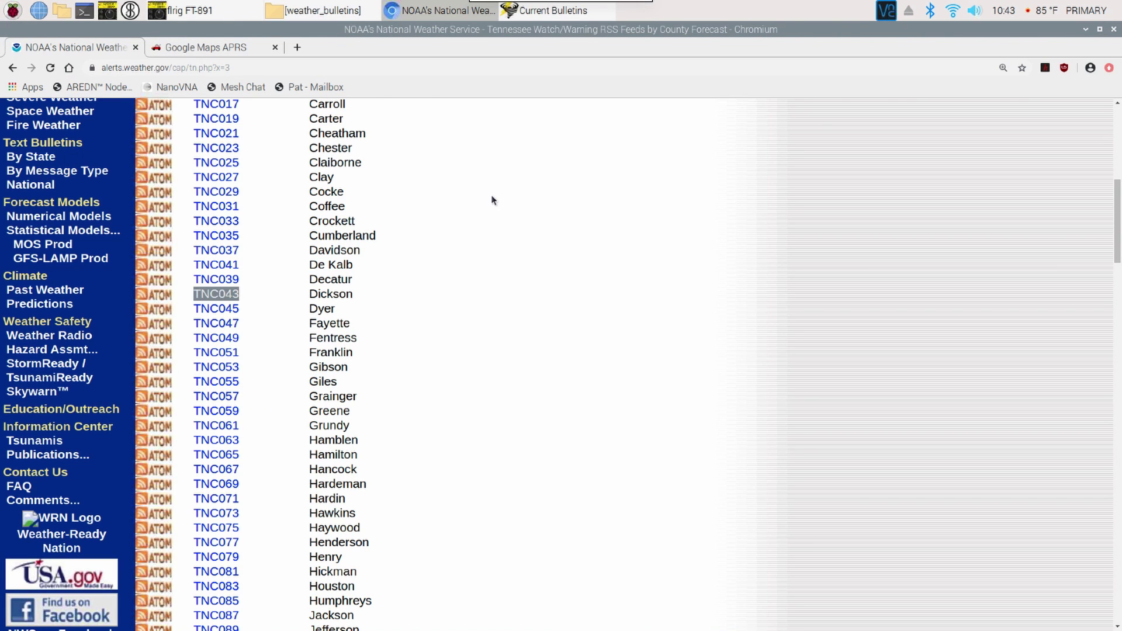
- Switch back to APRS Weather Bulletins and create a county file with county number TNC043, state TN, county Dickson and 5 minutes to run
left_click(441, 12)
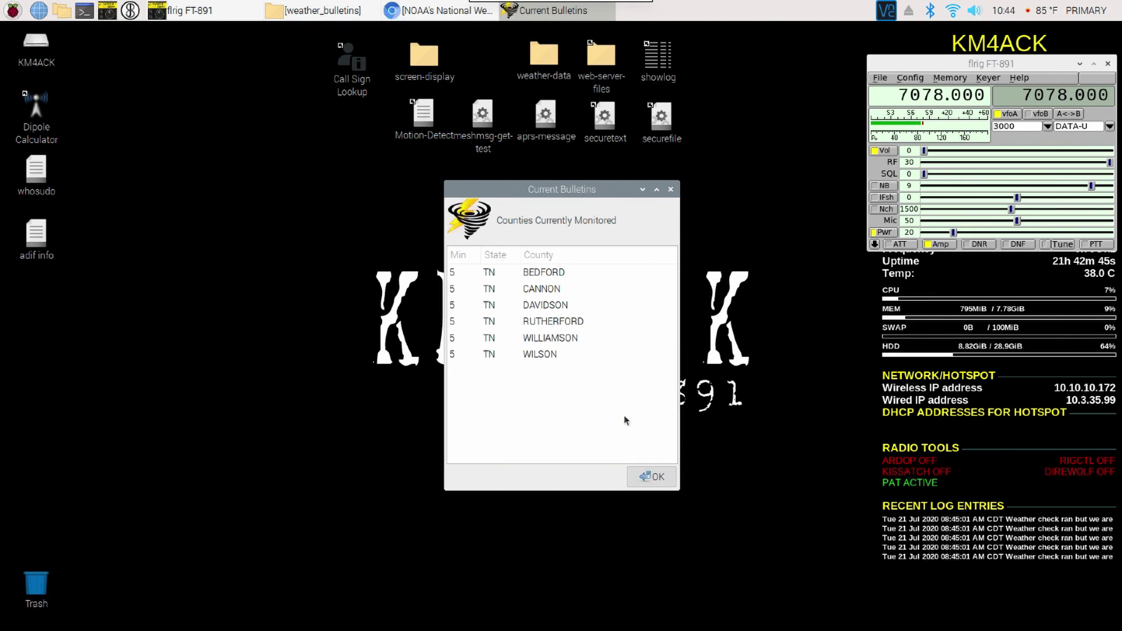
left_click(655, 472)
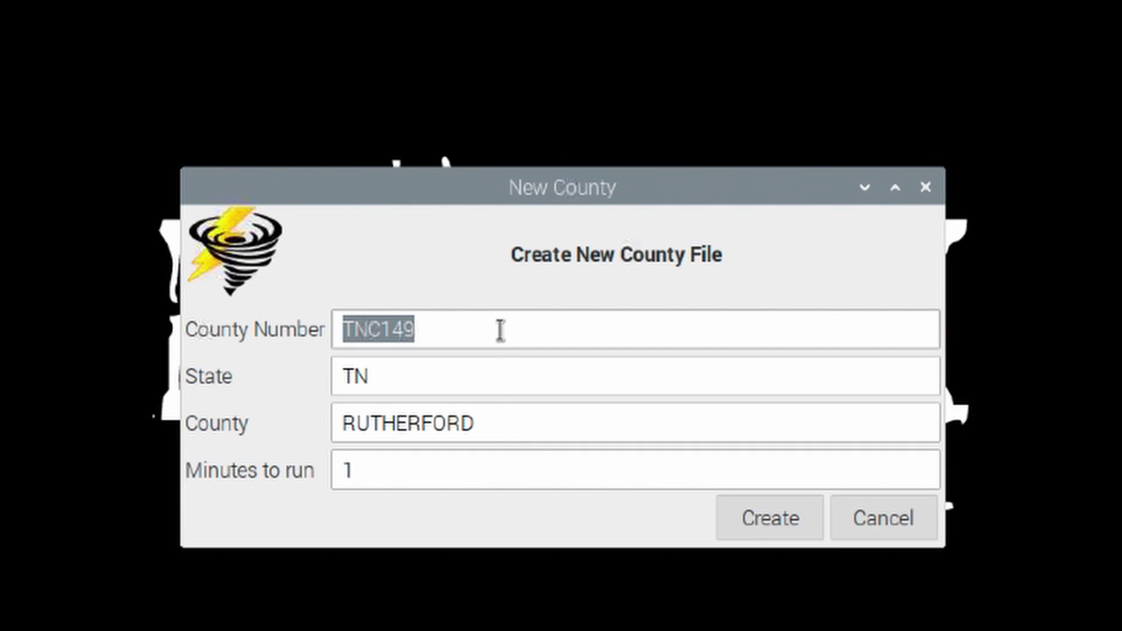
type("TNC043")
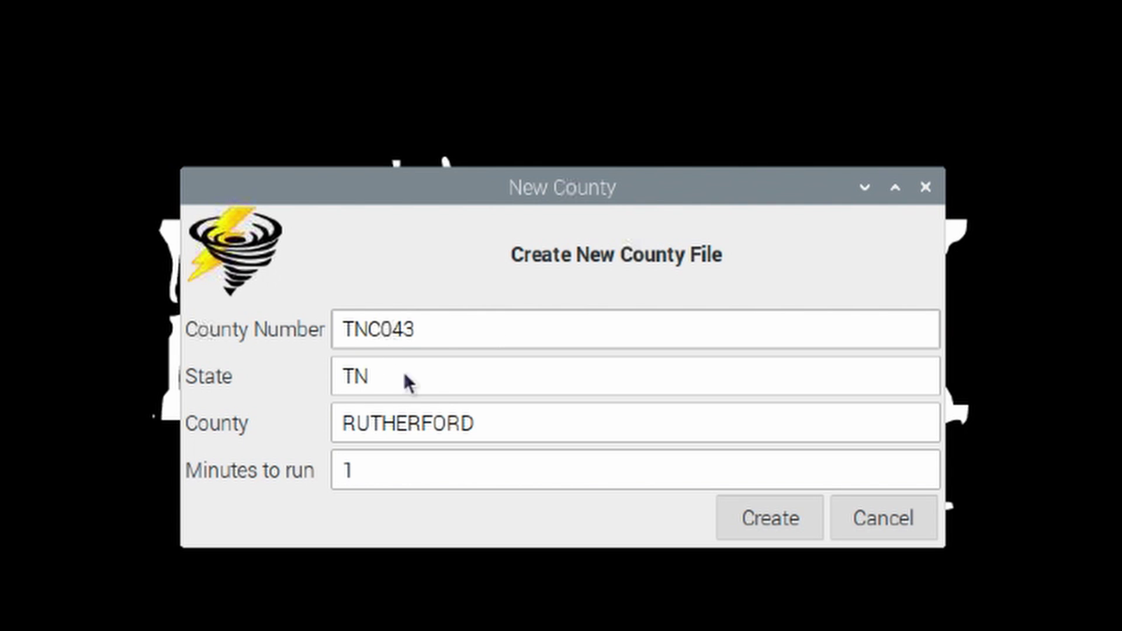
left_click_drag(485, 416, 323, 417)
type("Dickson")
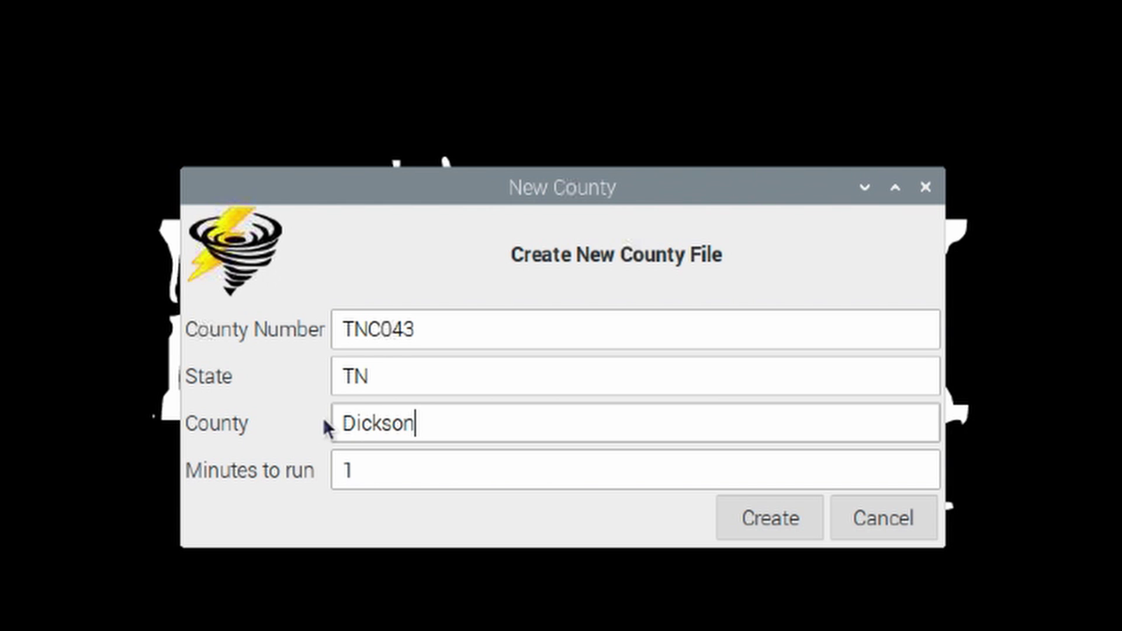
left_click(362, 472)
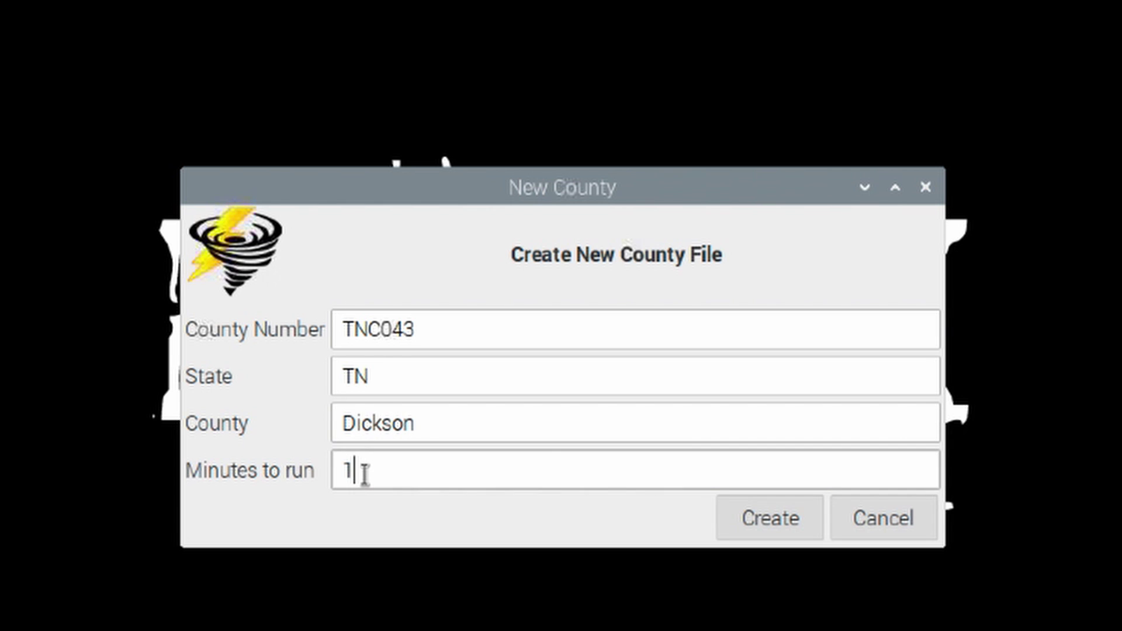
key("BackSpace")
type("5")
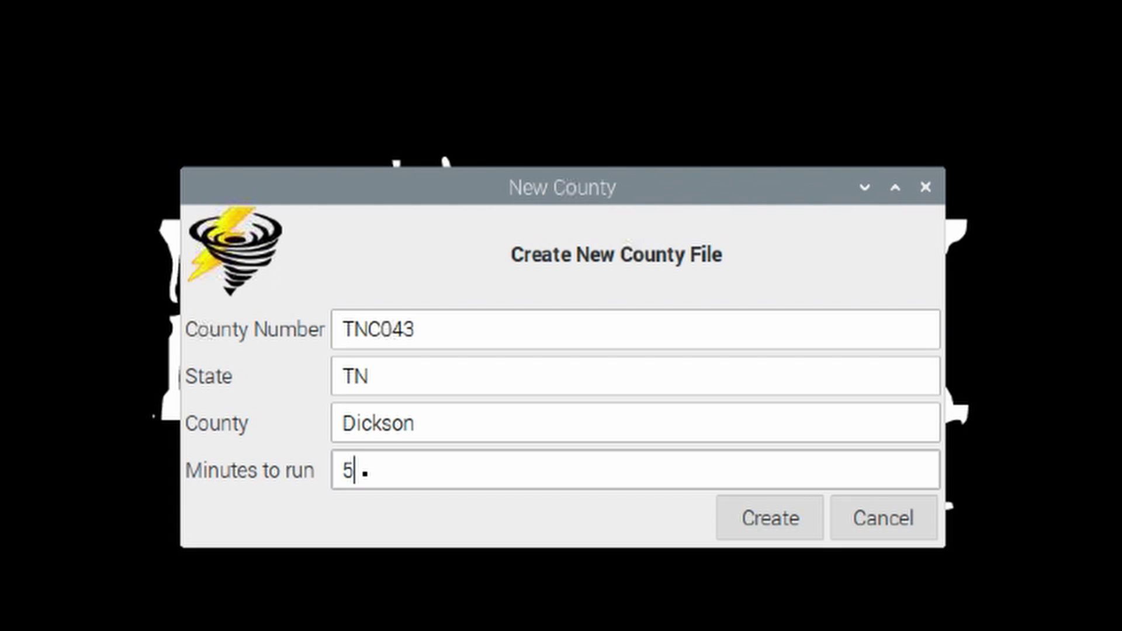
left_click(782, 516)
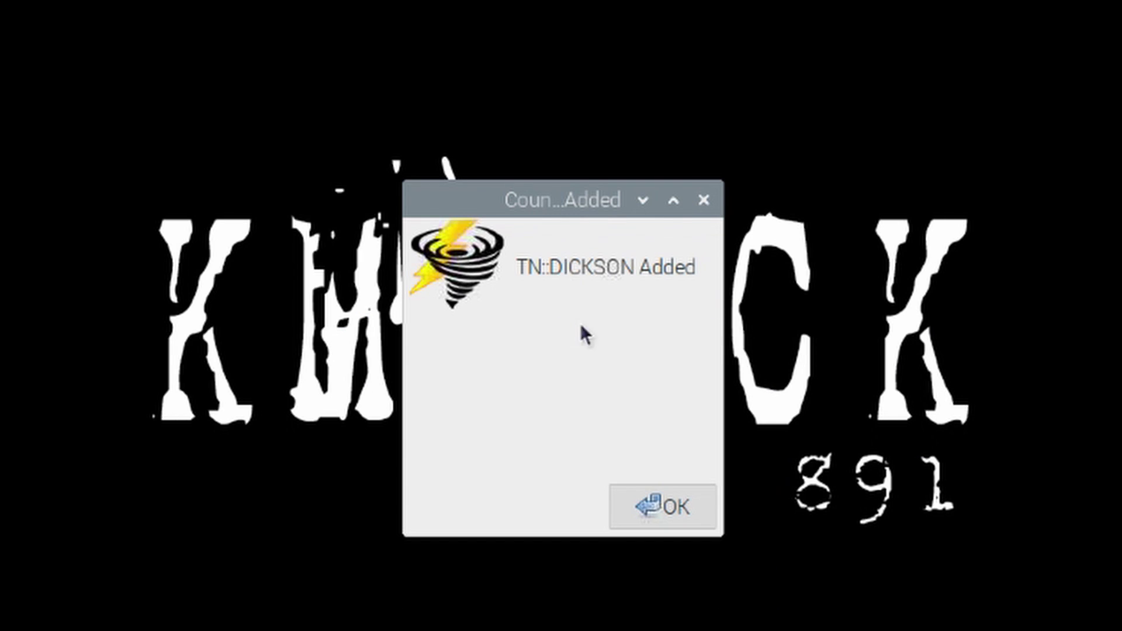
left_click(659, 503)
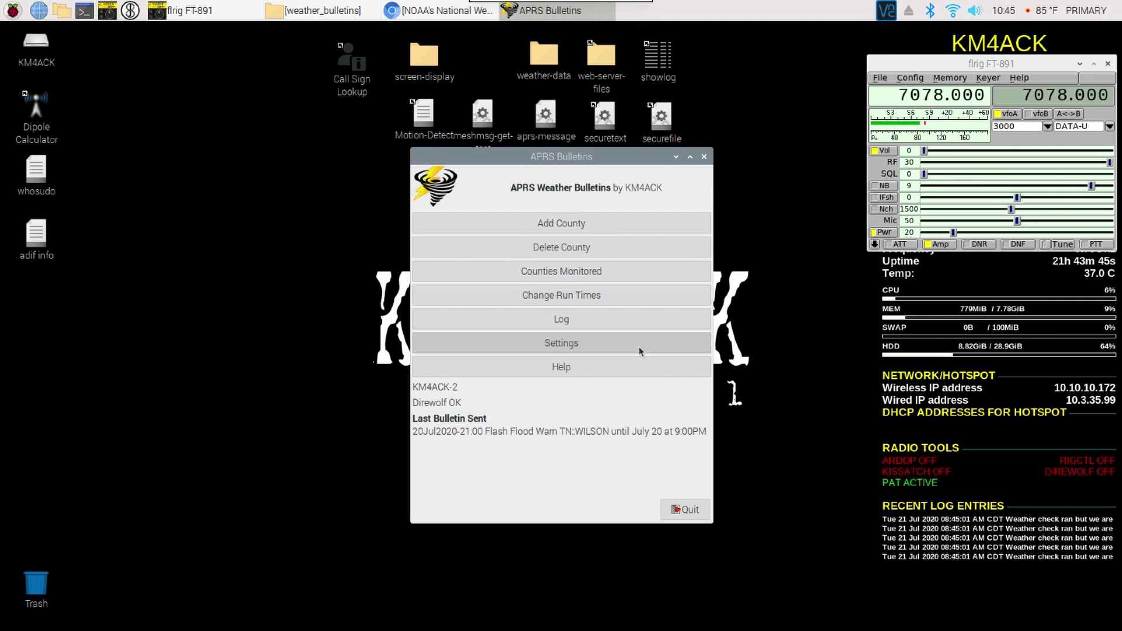
- Open the complete bulletin log and enlarge its window so that each entry fits on one line
left_click(553, 316)
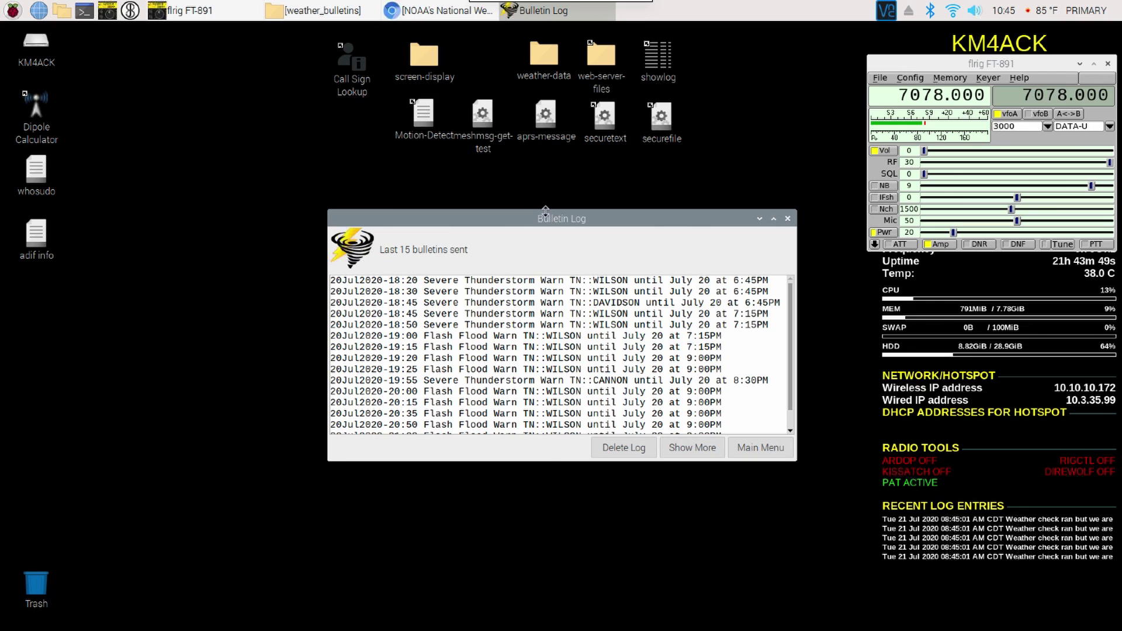
left_click(693, 447)
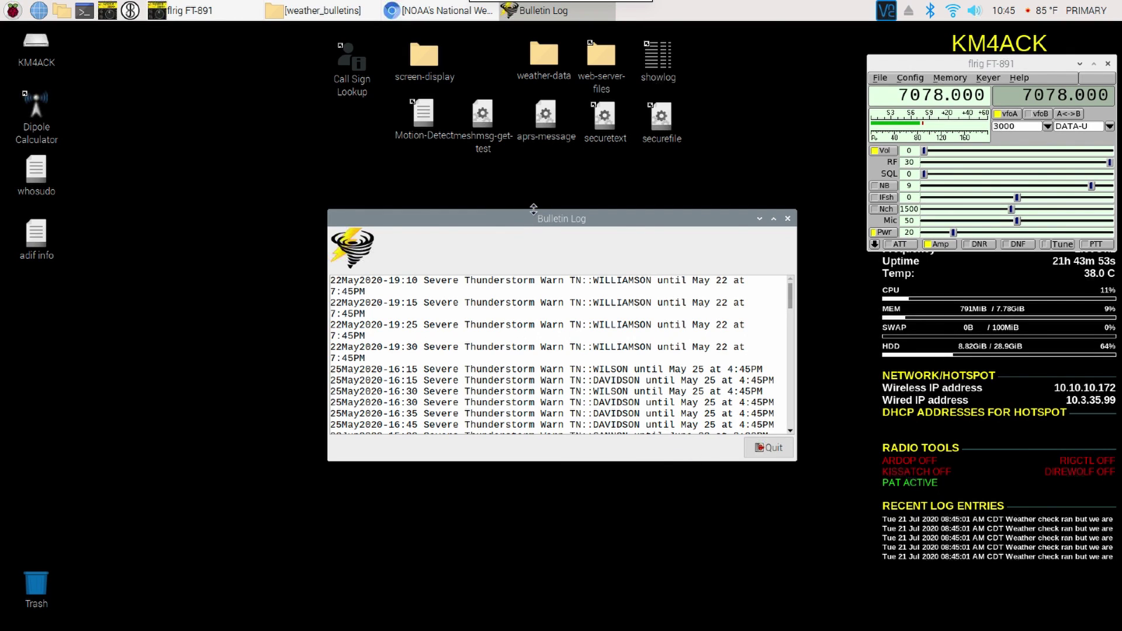
left_click_drag(539, 222, 536, 115)
left_click_drag(326, 303, 170, 298)
left_click_drag(485, 164, 565, 164)
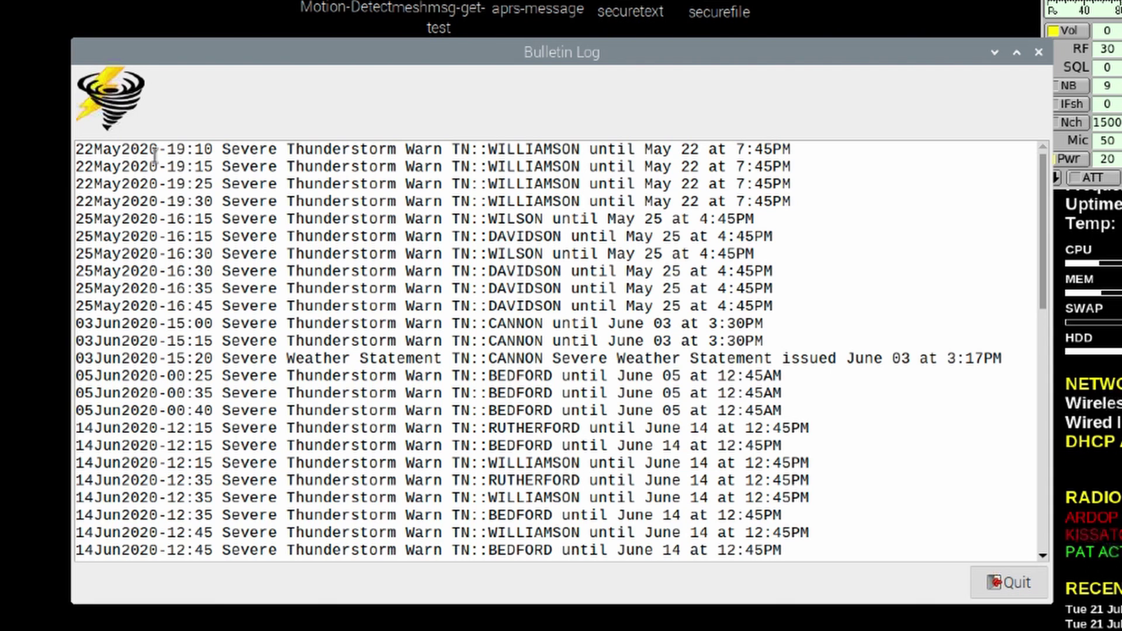
- Examine the first log entry's parts: date, warning type with county, expiry time and sending time
left_click_drag(155, 153, 67, 144)
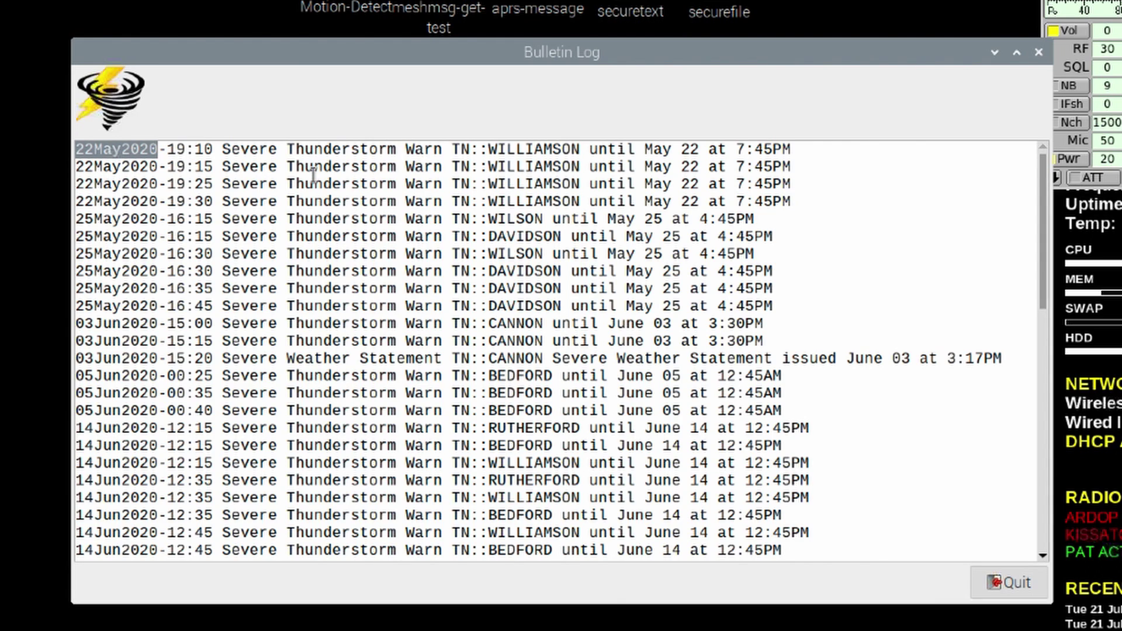
left_click(219, 148)
left_click_drag(219, 148, 578, 150)
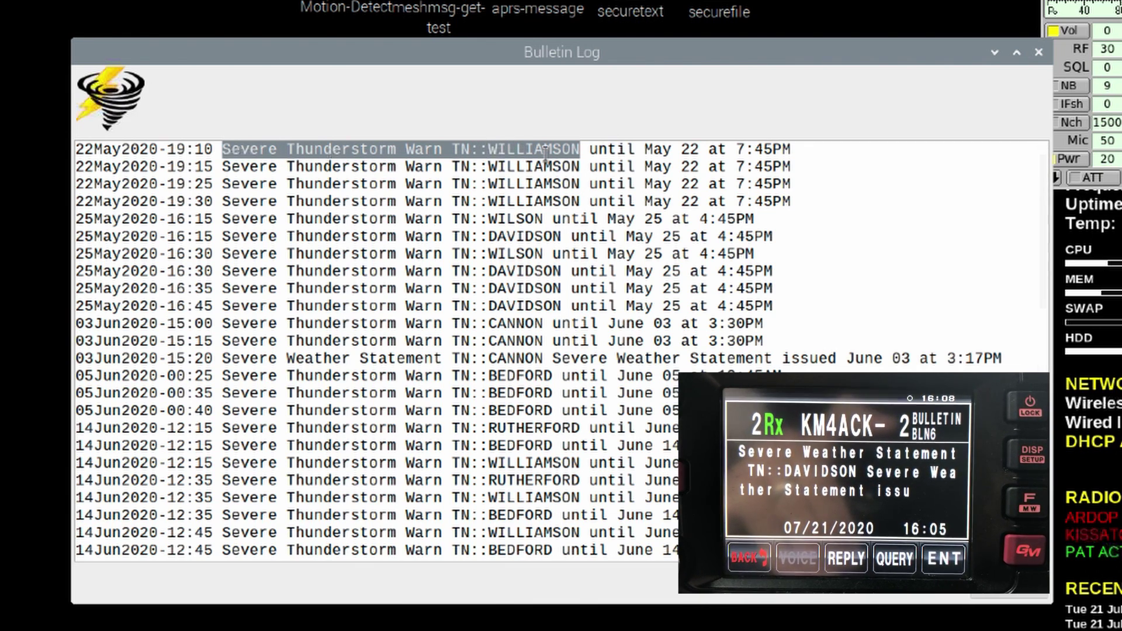
left_click_drag(587, 150, 795, 151)
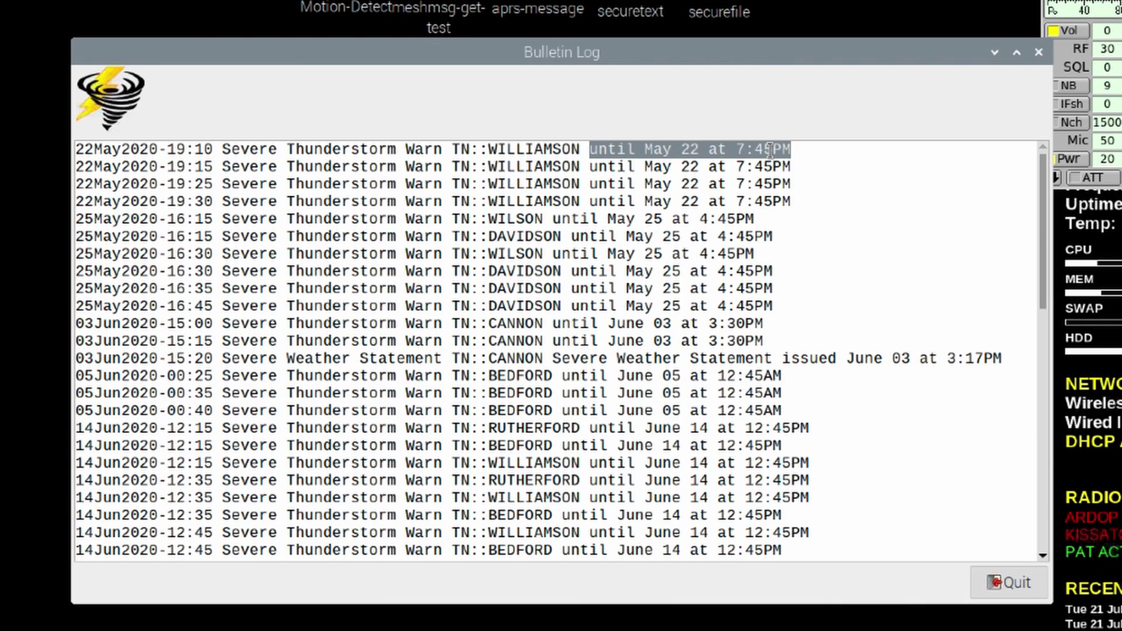
left_click(212, 148)
left_click_drag(212, 148, 168, 148)
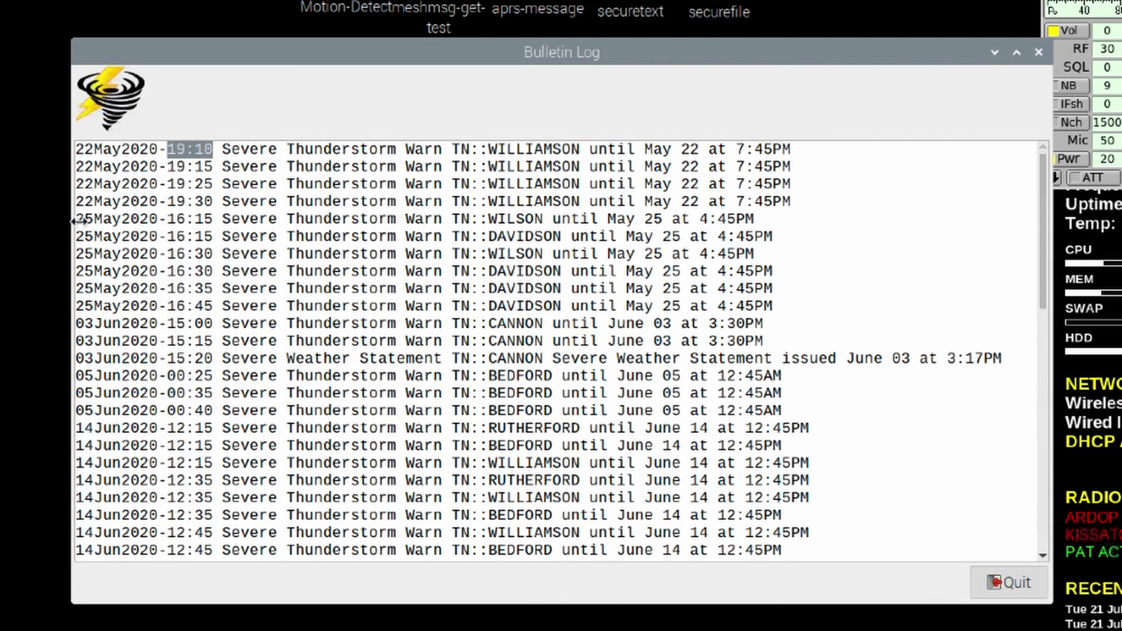
- Widen the log window slightly and examine the group of Wilson and Davidson bulletins from 25 May
left_click_drag(78, 220, 40, 218)
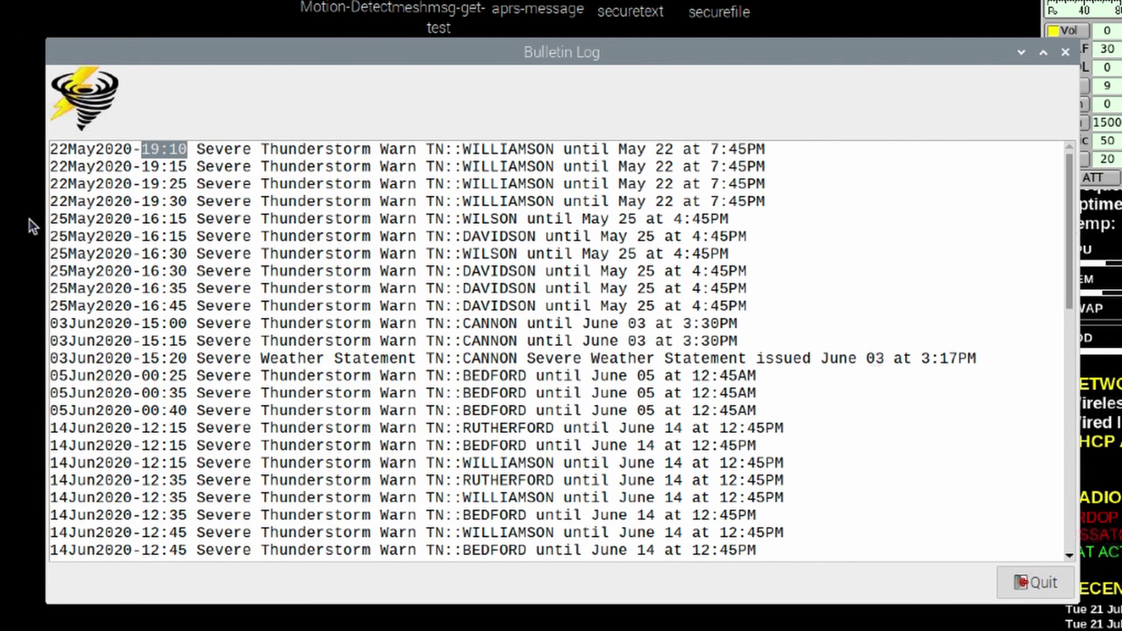
left_click(54, 220)
left_click_drag(57, 220, 746, 307)
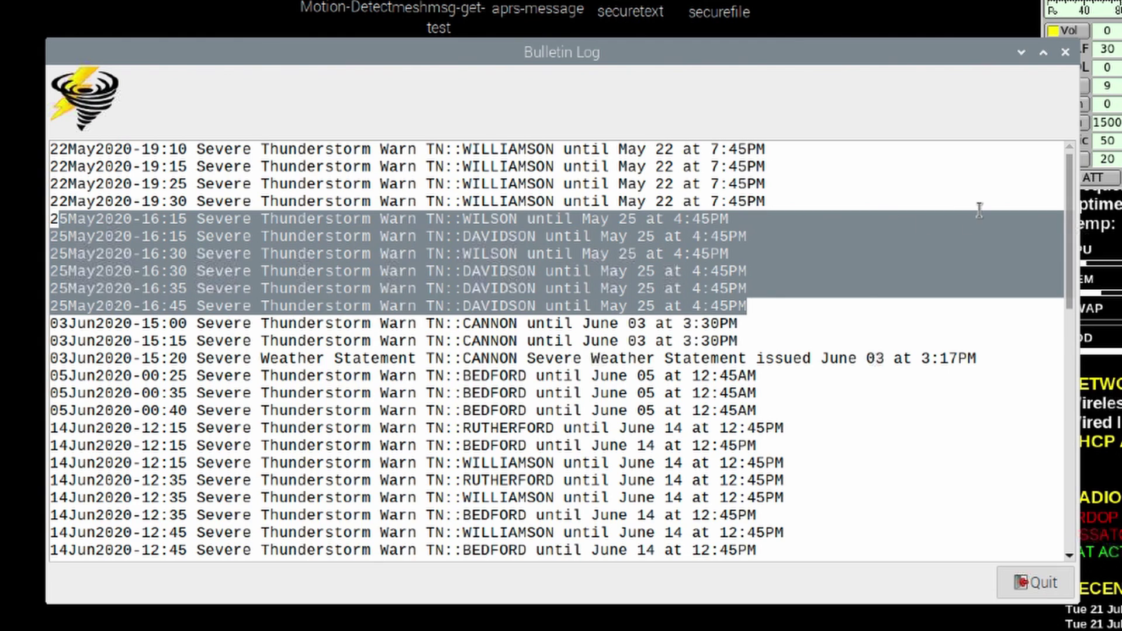
left_click(929, 229)
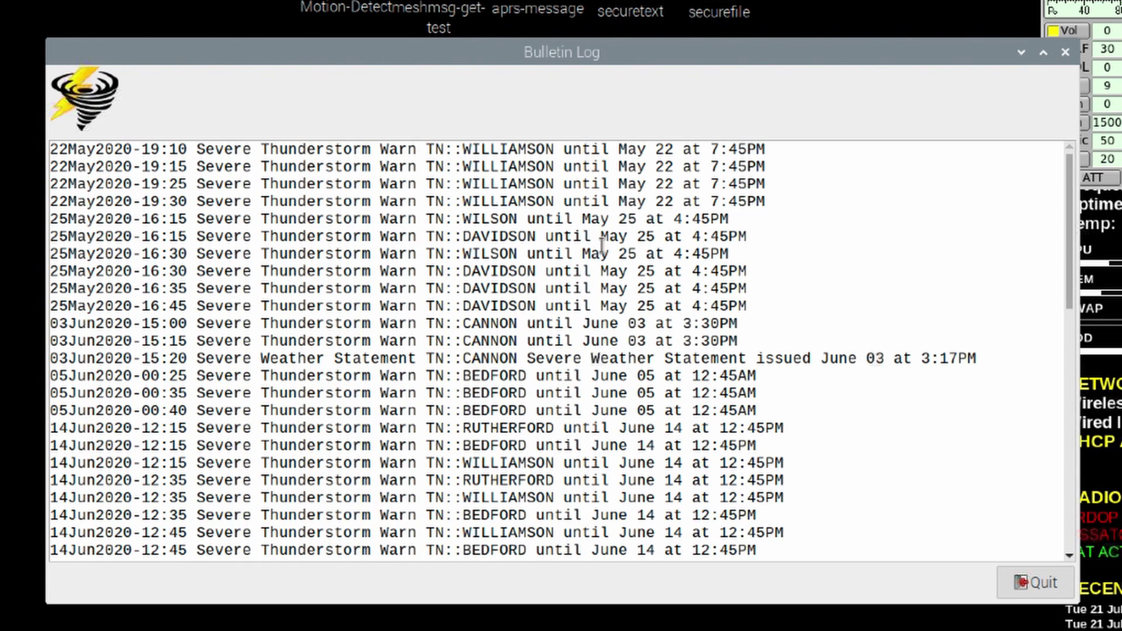
- Examine the bulletins sent on 20 July at the end of the log, highlighting them
left_click(1068, 232)
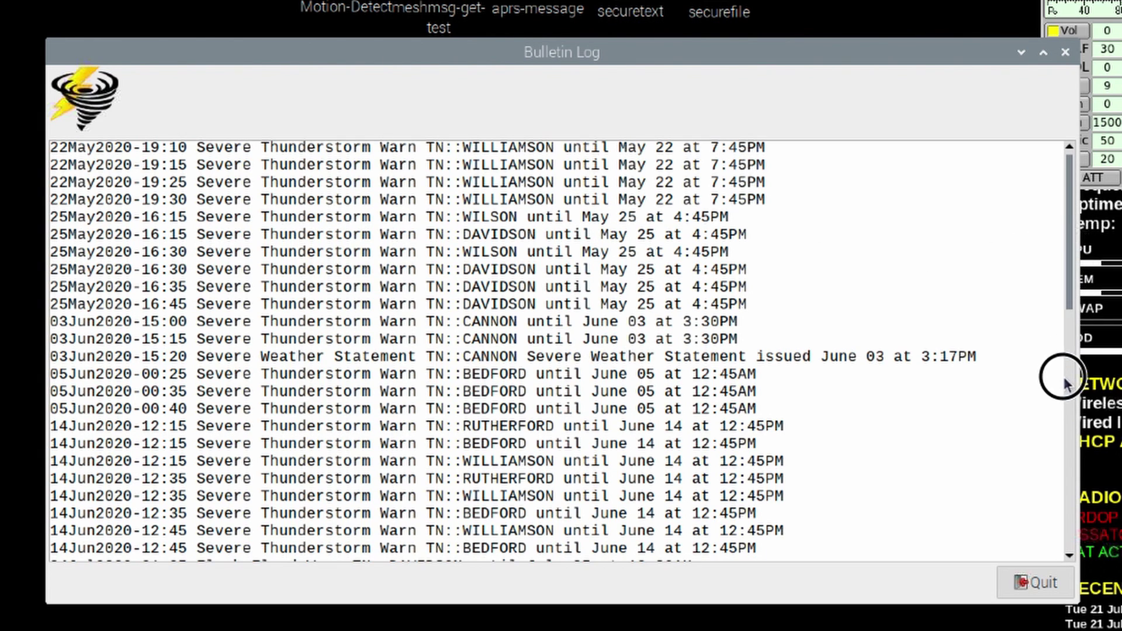
left_click_drag(1062, 388, 1064, 538)
left_click_drag(664, 531, 12, 445)
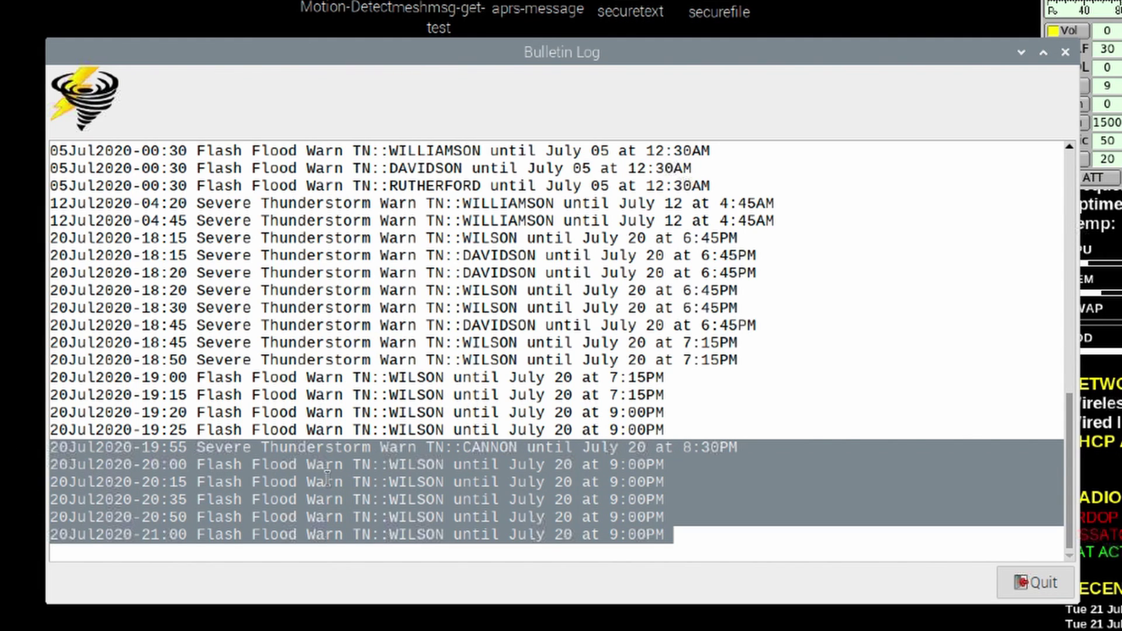
left_click_drag(698, 533, 50, 238)
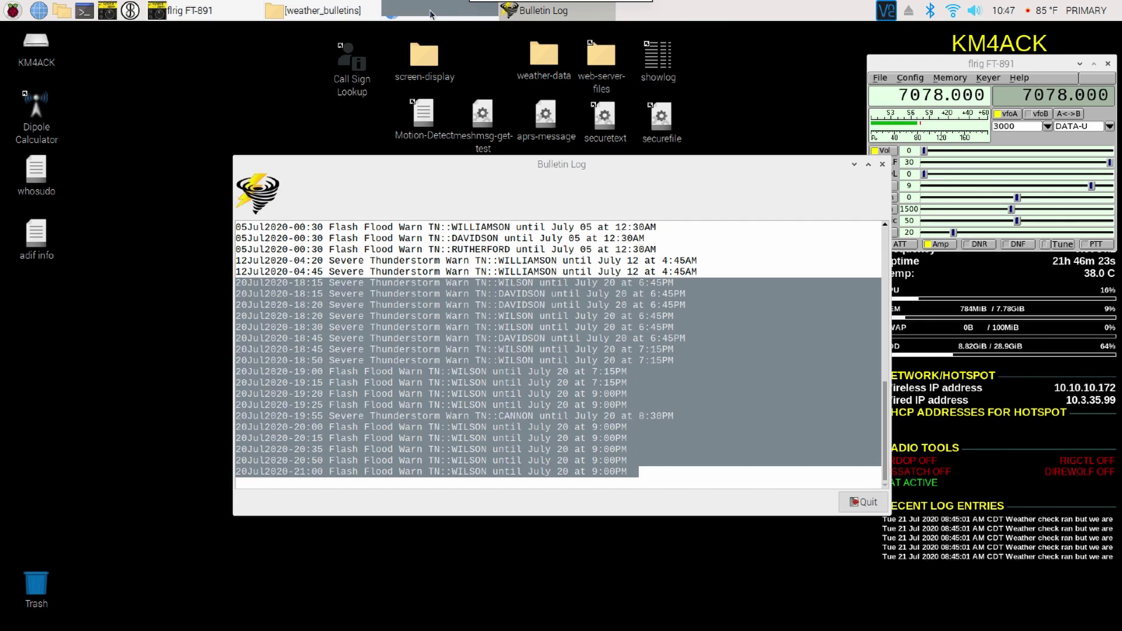
- Switch to the browser's Google Maps APRS page, open its bulletin board, enlarge the text and highlight the weather bulletins sent by nearby stations
left_click(438, 10)
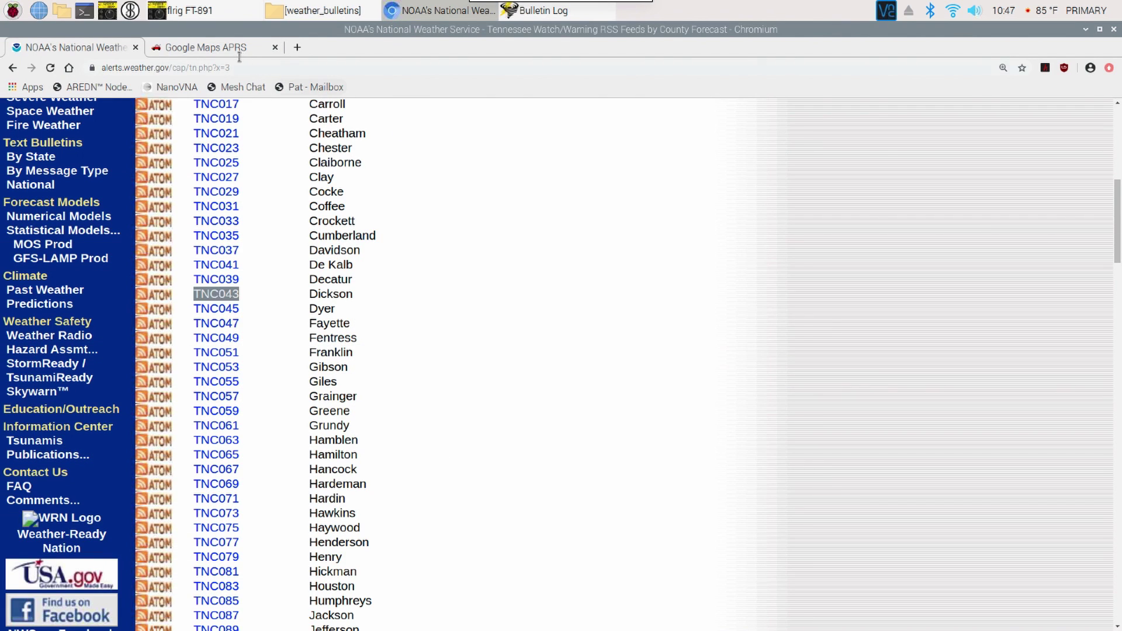
left_click(226, 47)
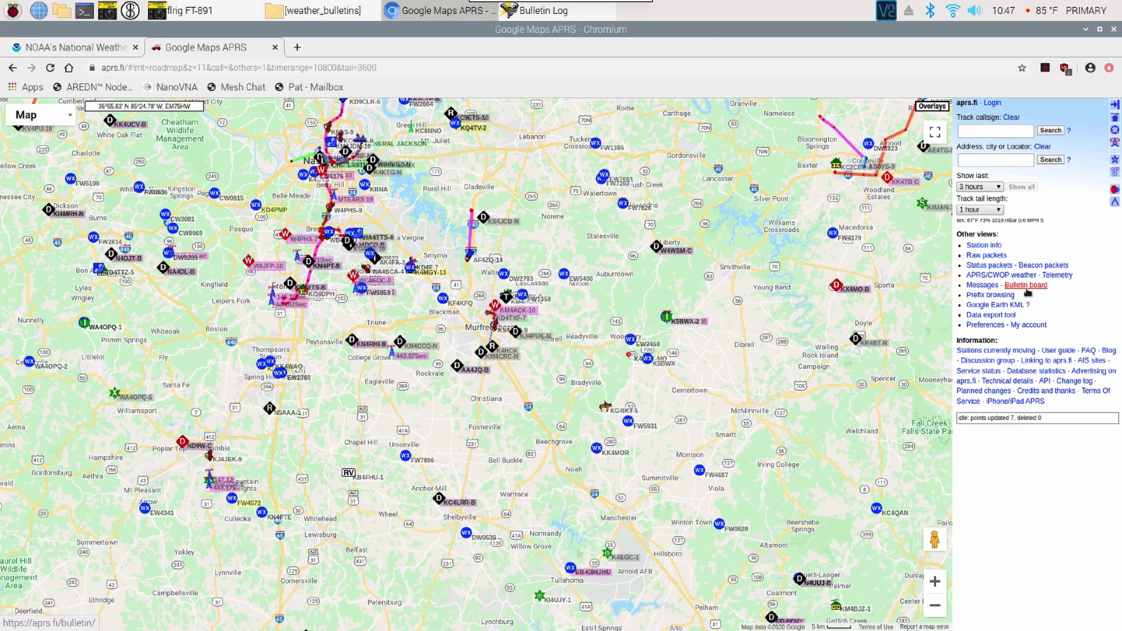
left_click(1022, 287)
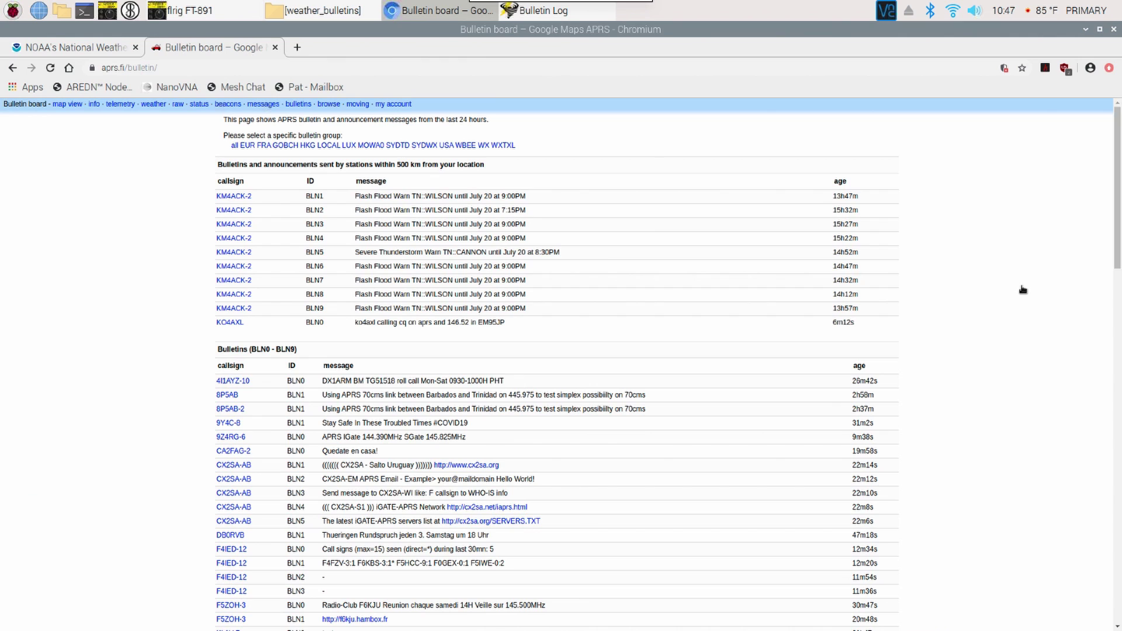
key("ctrl+plus")
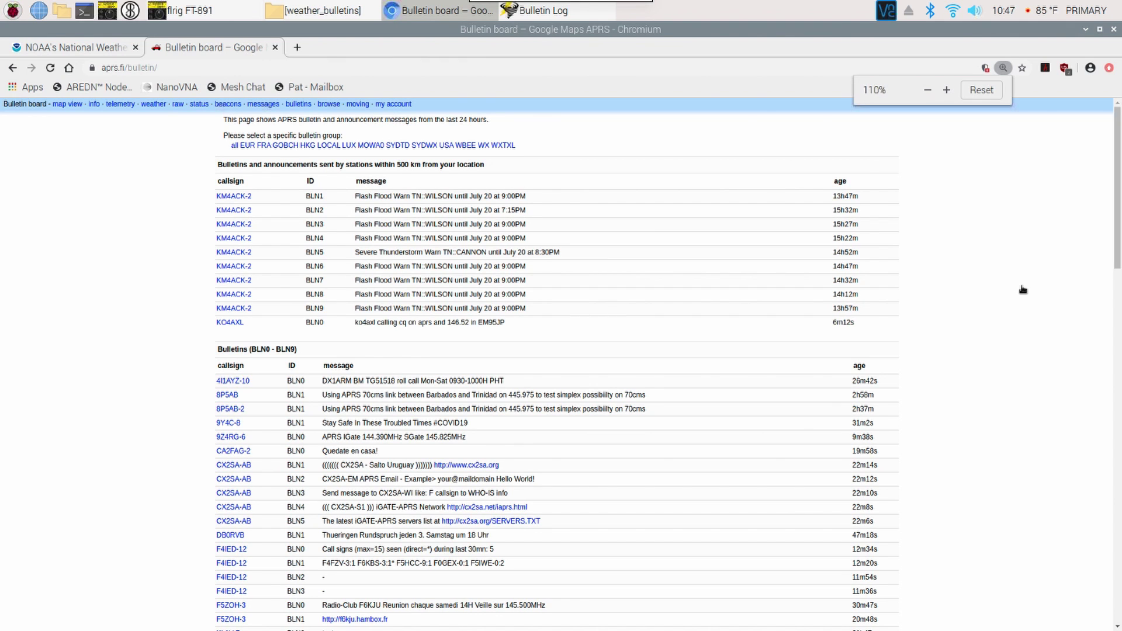
key("ctrl+plus")
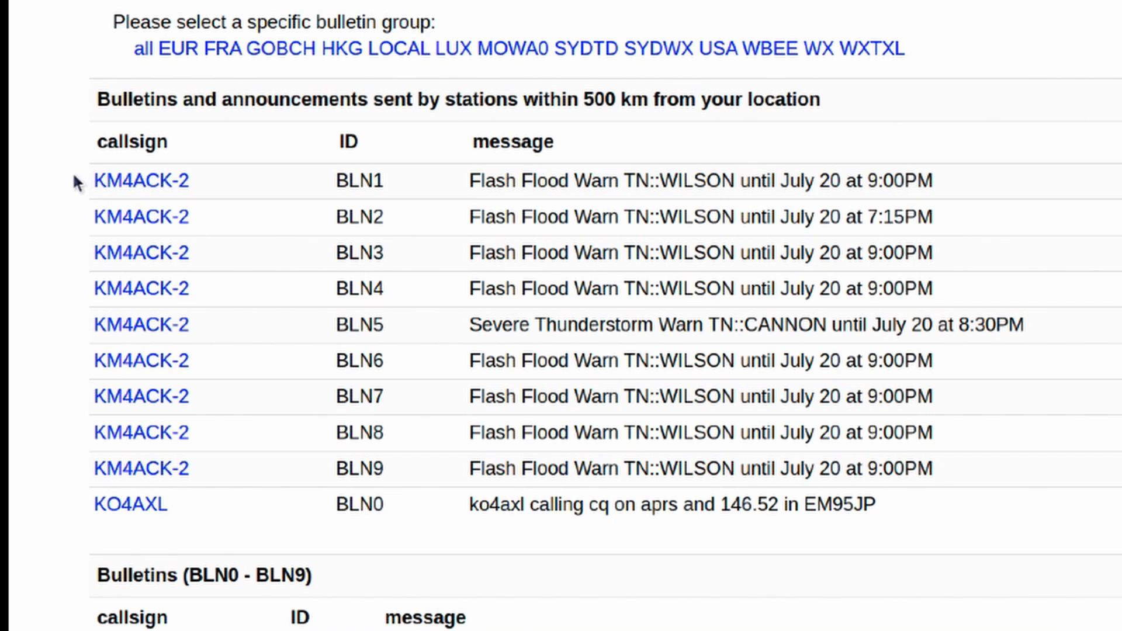
left_click_drag(72, 172, 1026, 481)
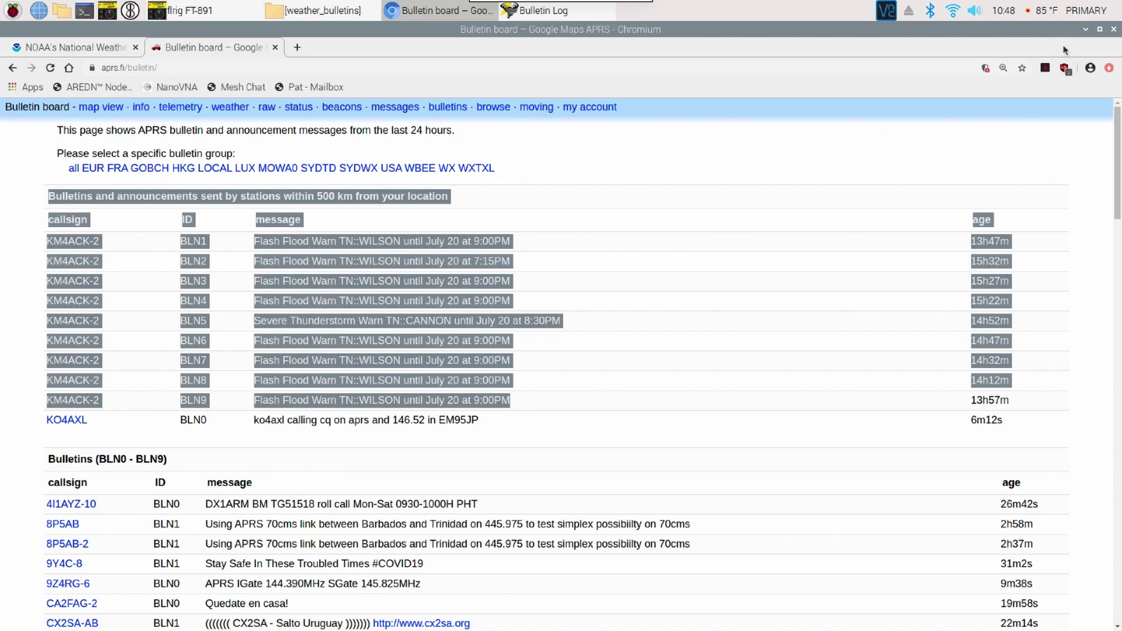
- Minimize the browser and close the bulletin log to return to the APRS Weather Bulletins main menu
left_click(1085, 30)
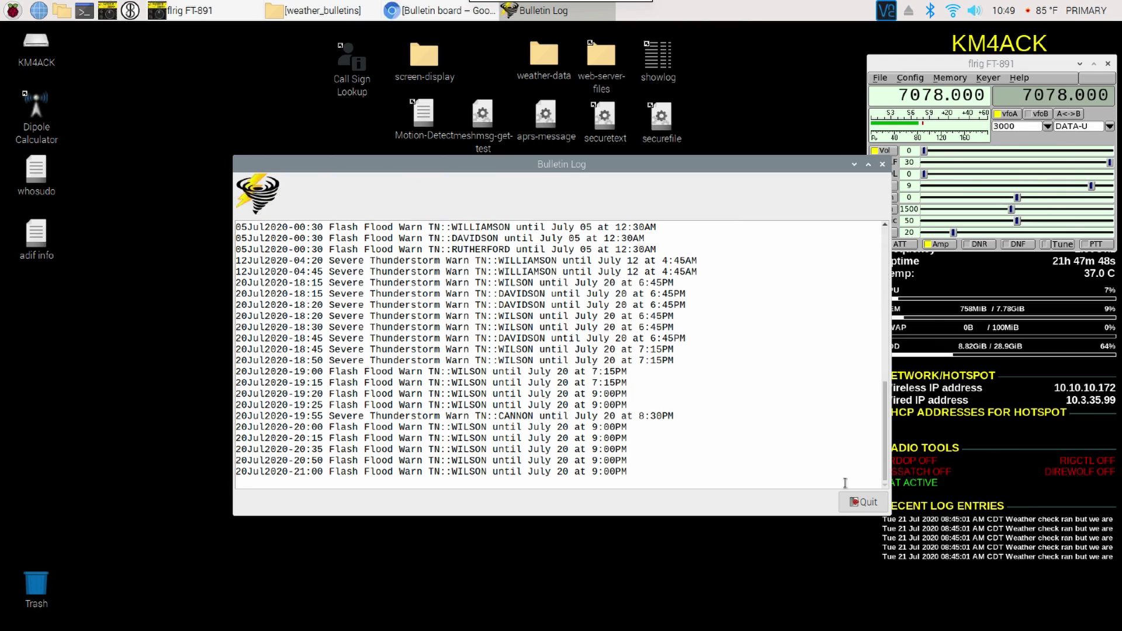
left_click(860, 502)
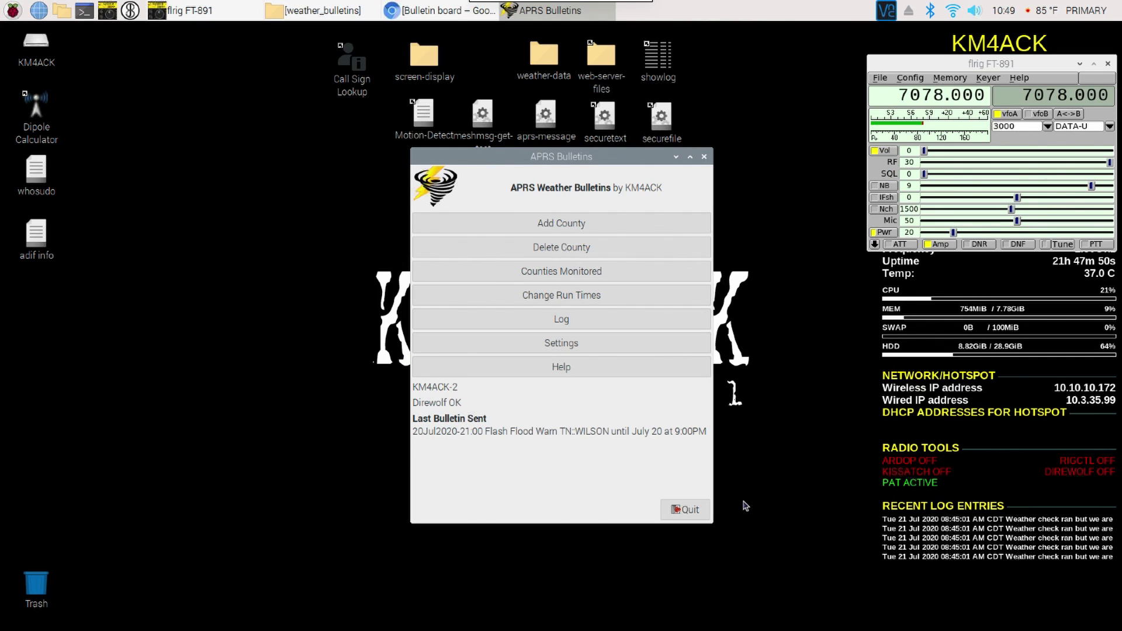